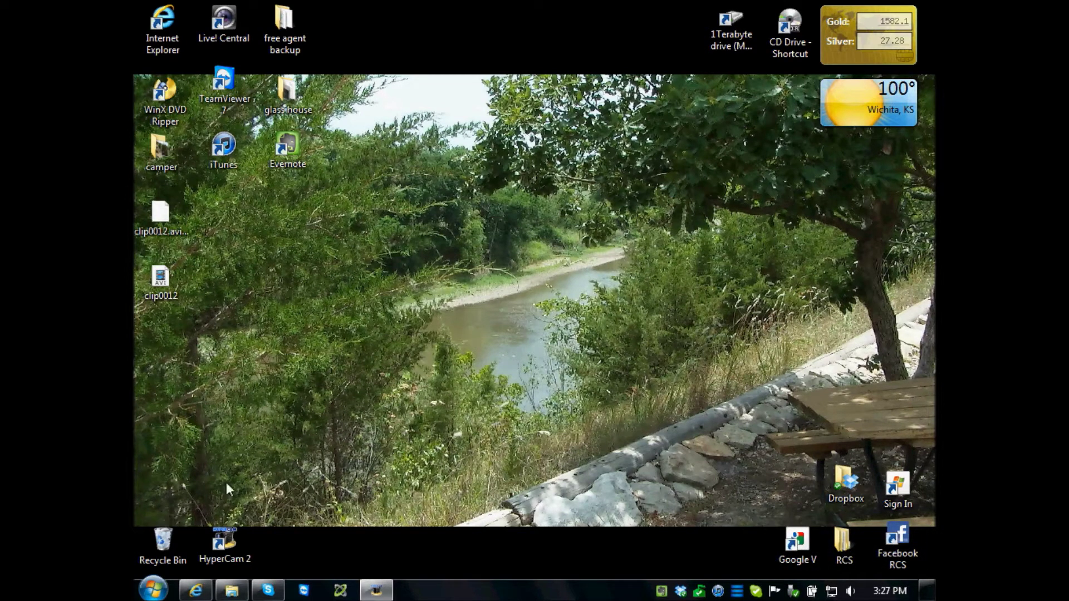
Launch Internet Explorer from the taskbar, opening on the Google homepage.
{"action": "left_click", "coordinate": [194, 590]}
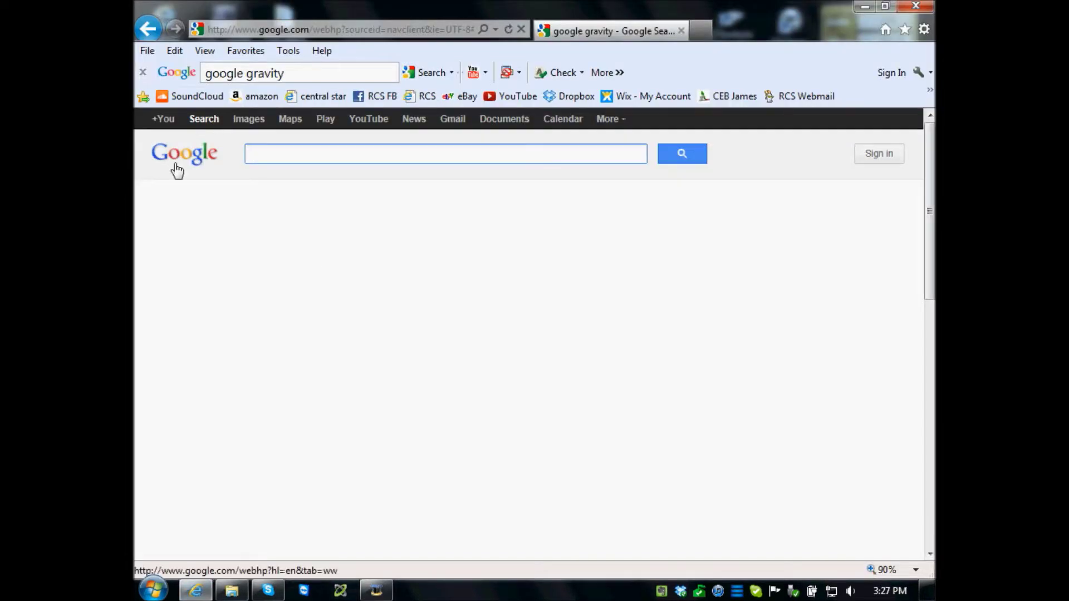
{"action": "type", "text": "goo"}
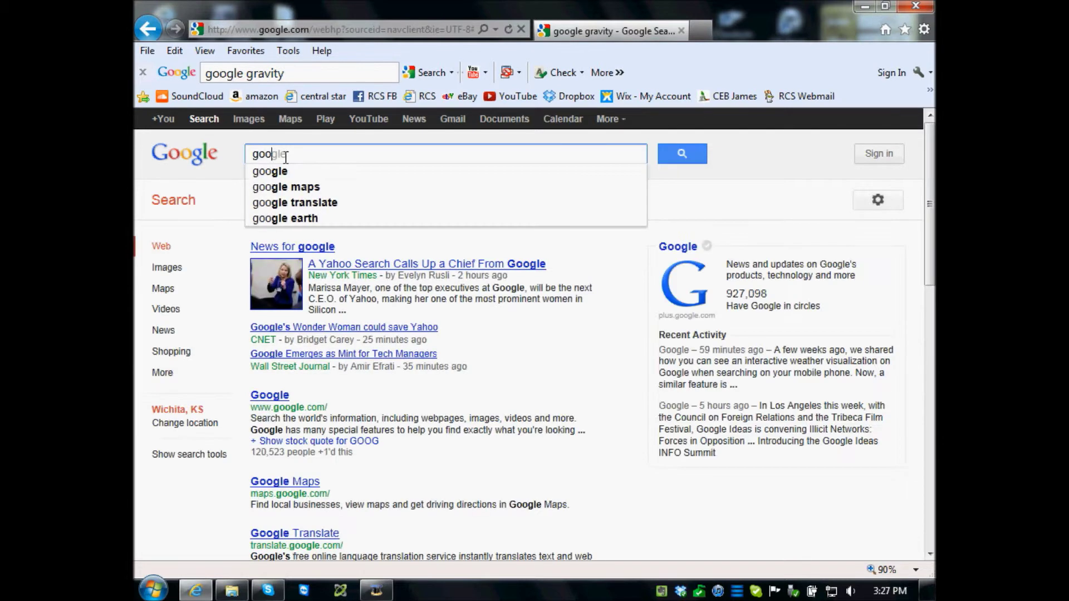
{"action": "type", "text": "gle gr"}
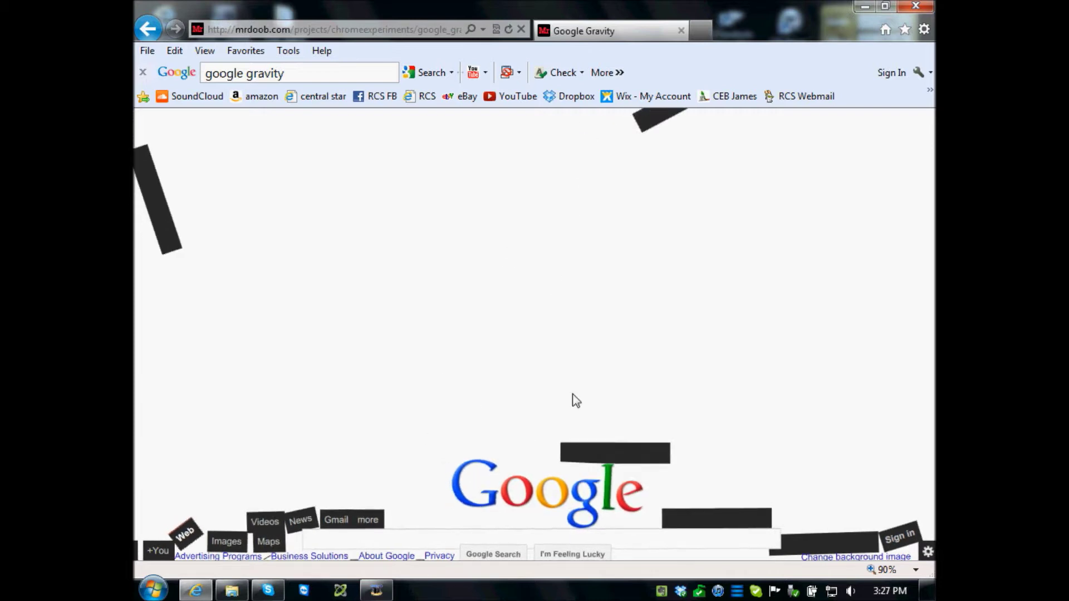
Fling the fallen Google logo and black search-bar block around the Gravity page.
{"action": "left_click_drag", "start_coordinate": [547, 489], "coordinate": [795, 349]}
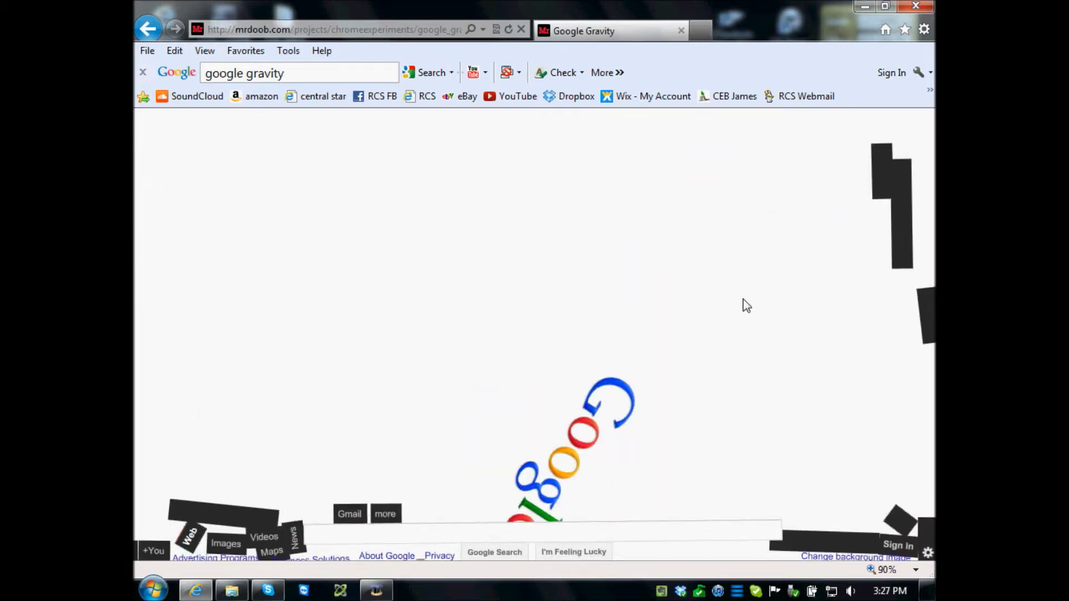
{"action": "mouse_move", "coordinate": [577, 443]}
{"action": "left_mouse_down"}
{"action": "mouse_move", "coordinate": [328, 499]}
{"action": "mouse_move", "coordinate": [877, 454]}
{"action": "left_mouse_up"}
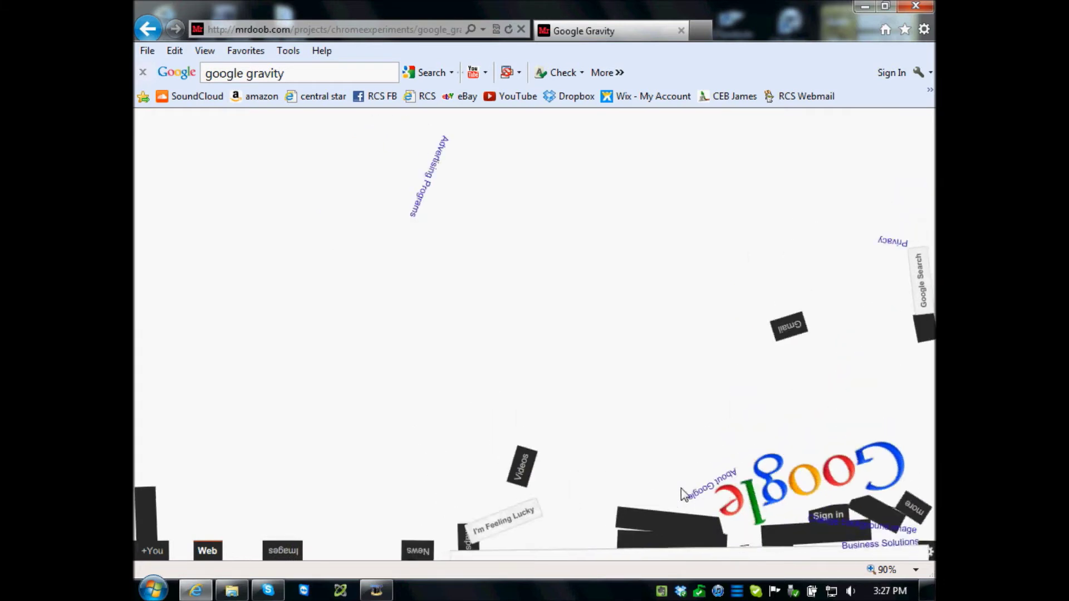
{"action": "left_click_drag", "start_coordinate": [680, 488], "coordinate": [504, 520]}
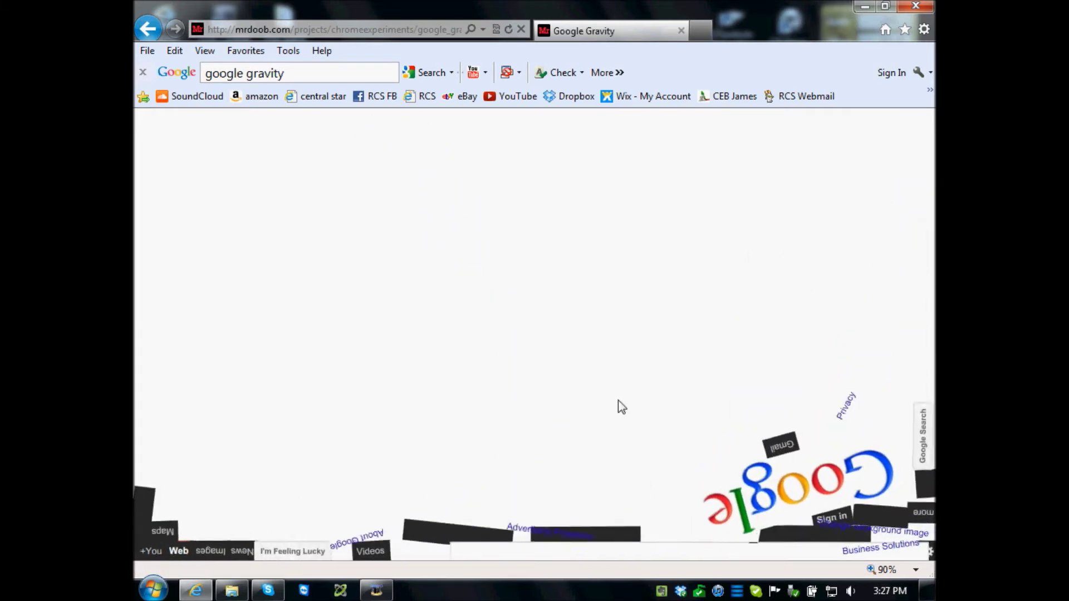
{"action": "left_click_drag", "start_coordinate": [797, 489], "coordinate": [599, 366]}
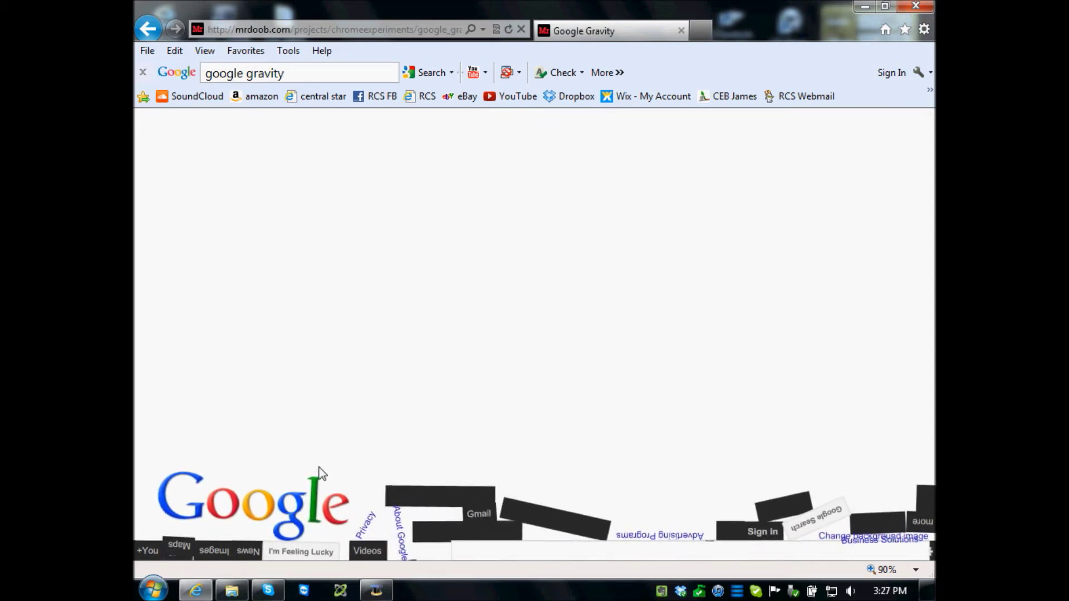
{"action": "left_click_drag", "start_coordinate": [322, 474], "coordinate": [567, 402]}
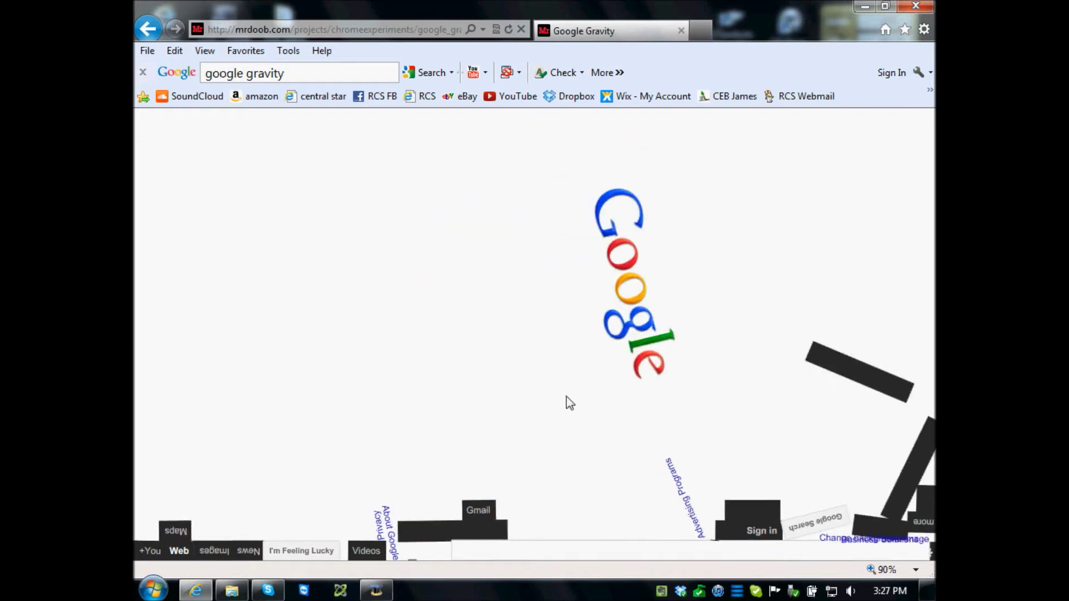
{"action": "left_click_drag", "start_coordinate": [566, 403], "coordinate": [811, 287]}
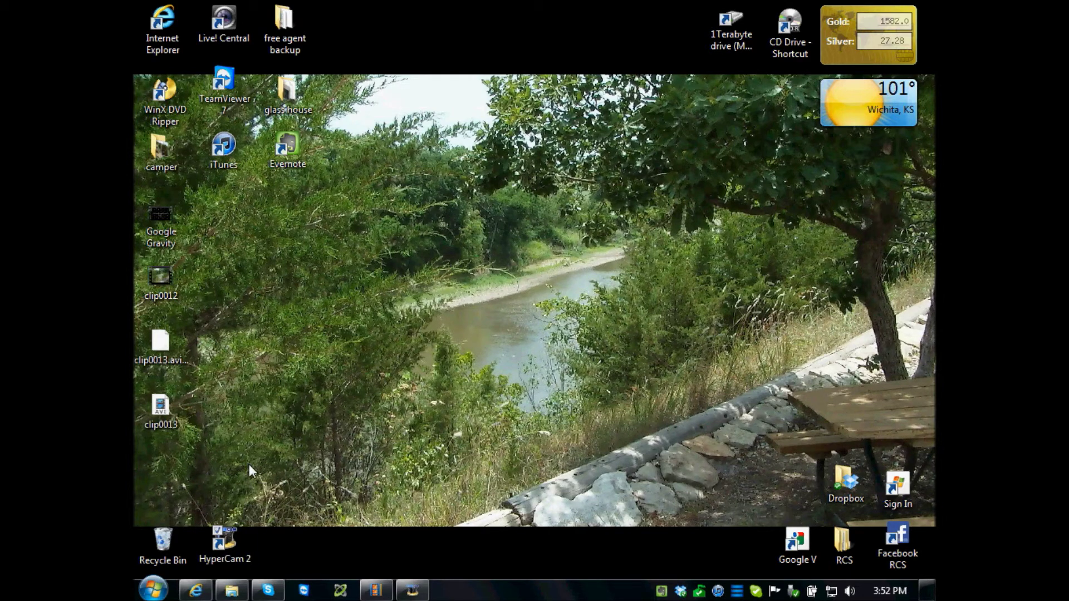
Reopen Internet Explorer and load Google Gravity via I'm Feeling Lucky for 'google gravity'.
{"action": "left_click", "coordinate": [195, 590]}
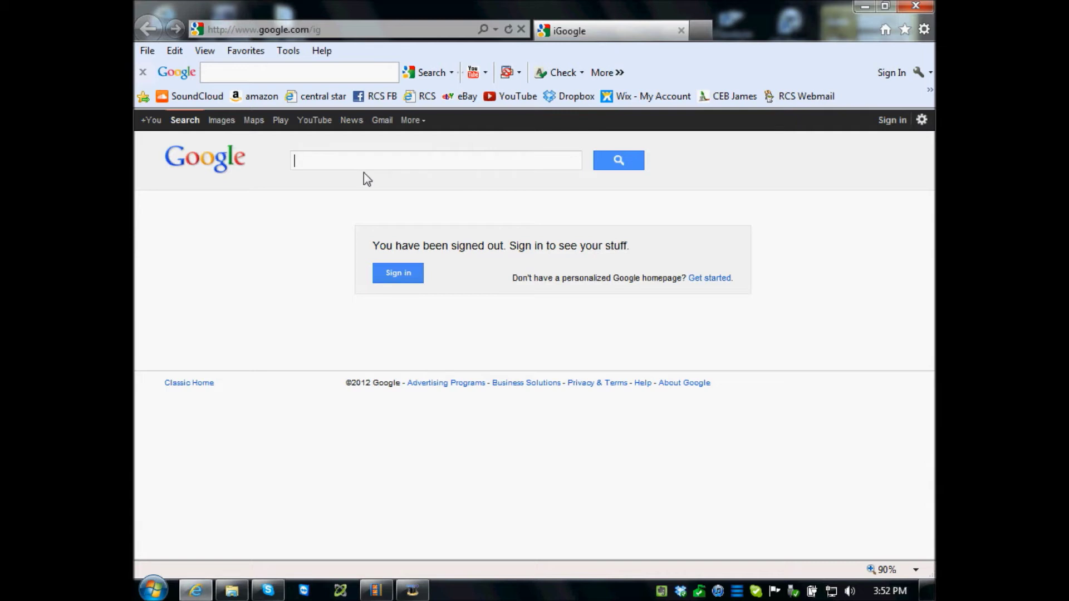
{"action": "type", "text": "google gravit"}
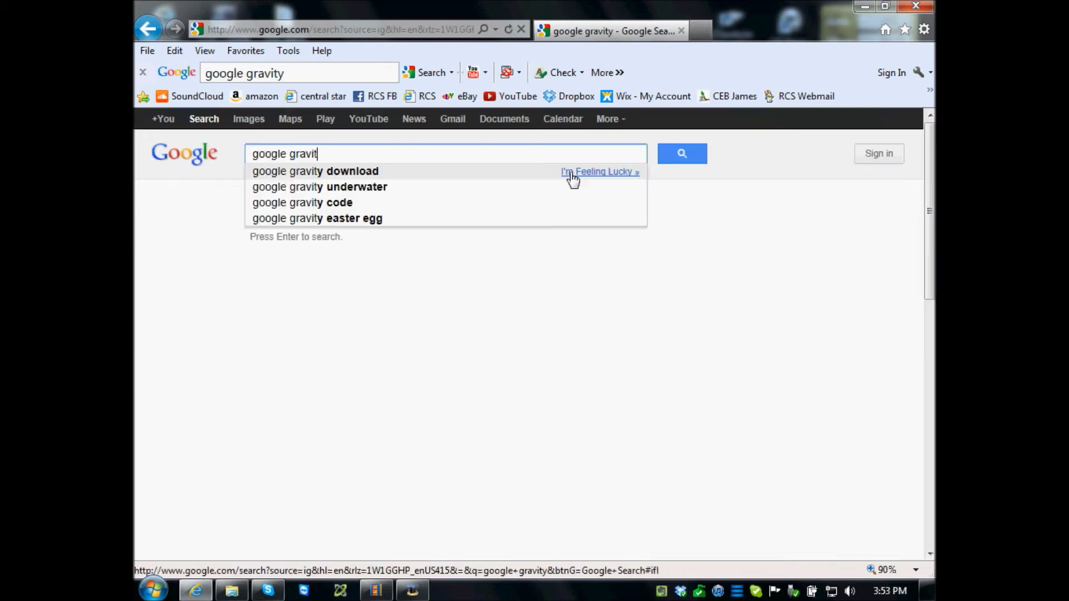
{"action": "left_click", "coordinate": [573, 177]}
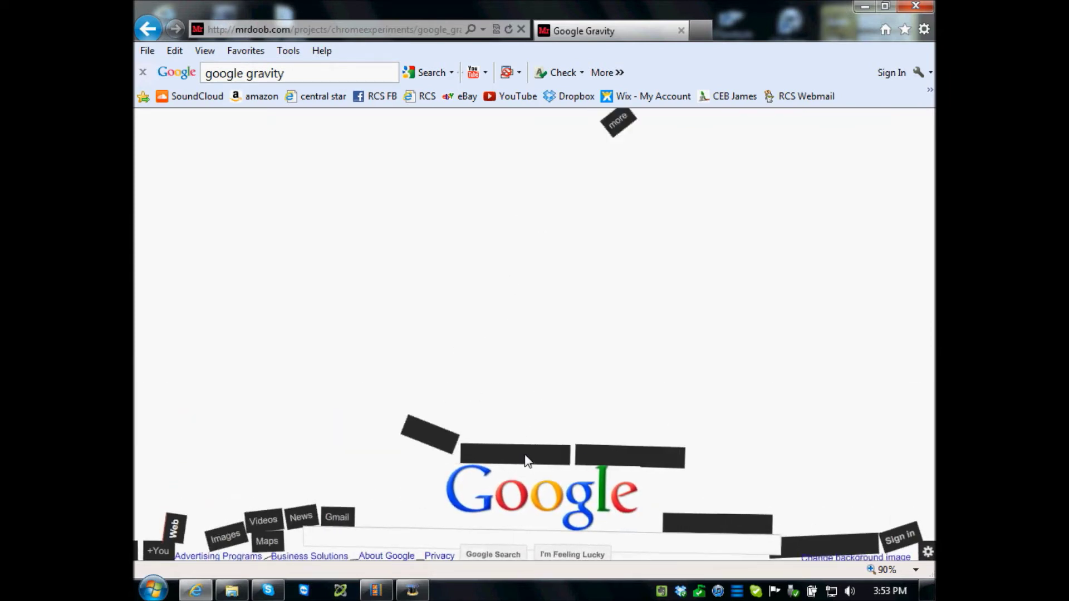
Search 'rcswichita' in the fallen search box and open 'How to take Screen Shots - YouTube'.
{"action": "left_click_drag", "start_coordinate": [520, 464], "coordinate": [451, 335]}
{"action": "left_click", "coordinate": [380, 535]}
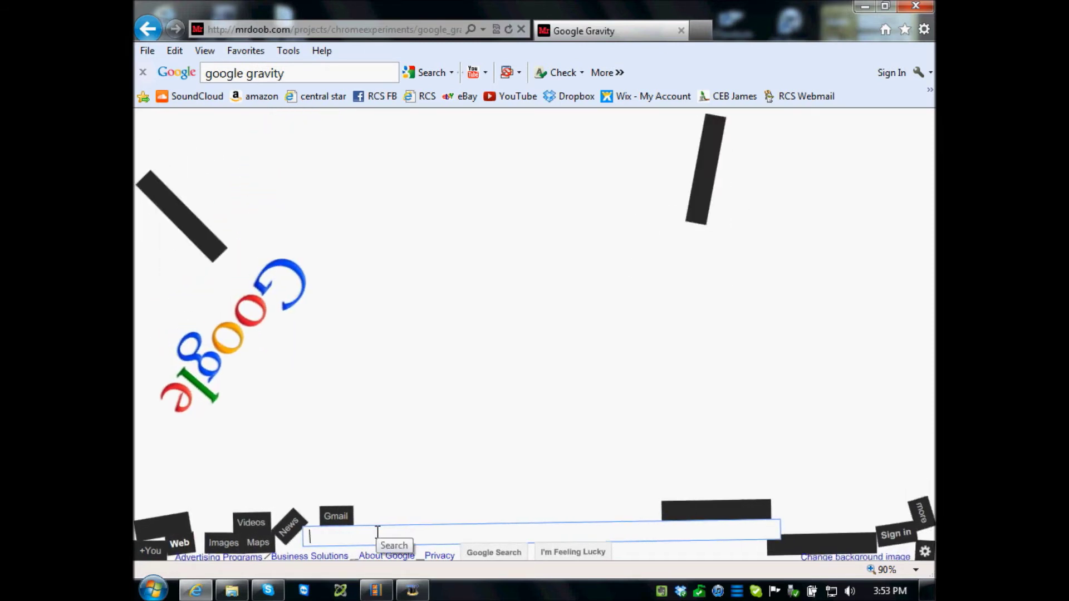
{"action": "type", "text": "rcswichita"}
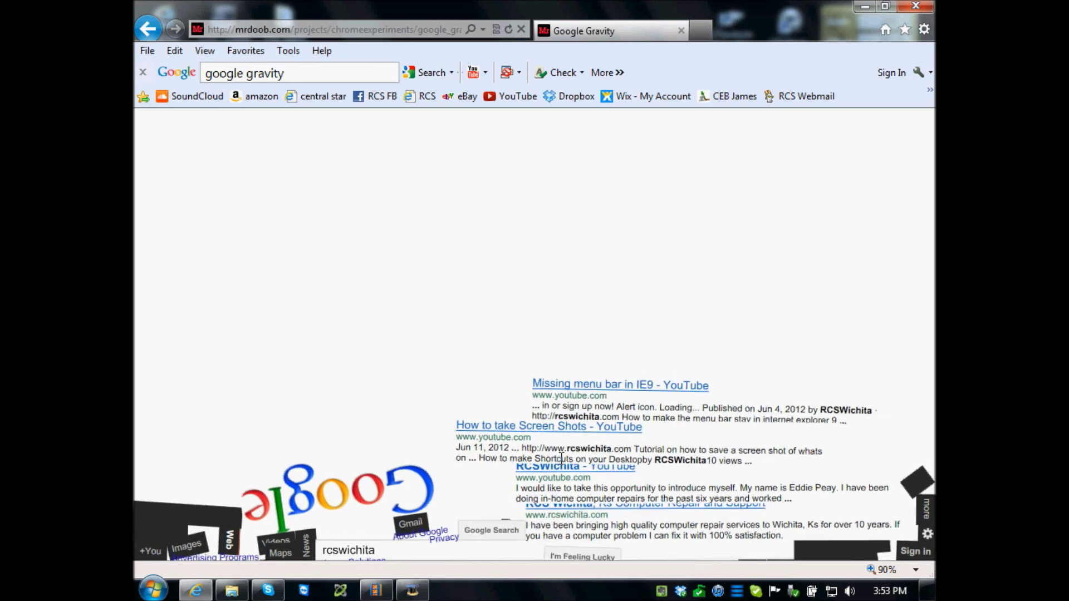
{"action": "left_click", "coordinate": [566, 429]}
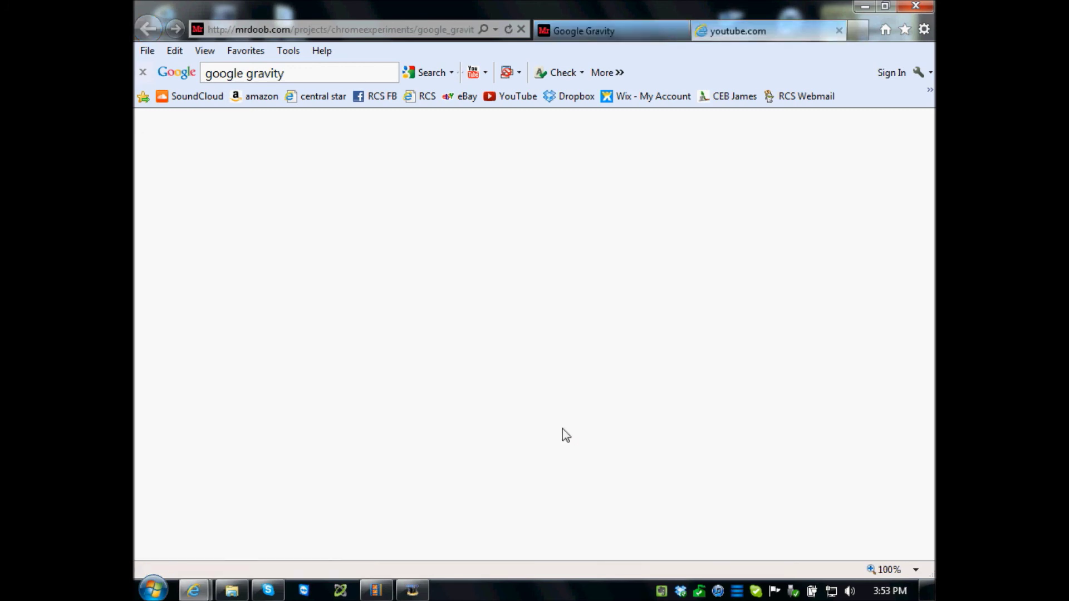